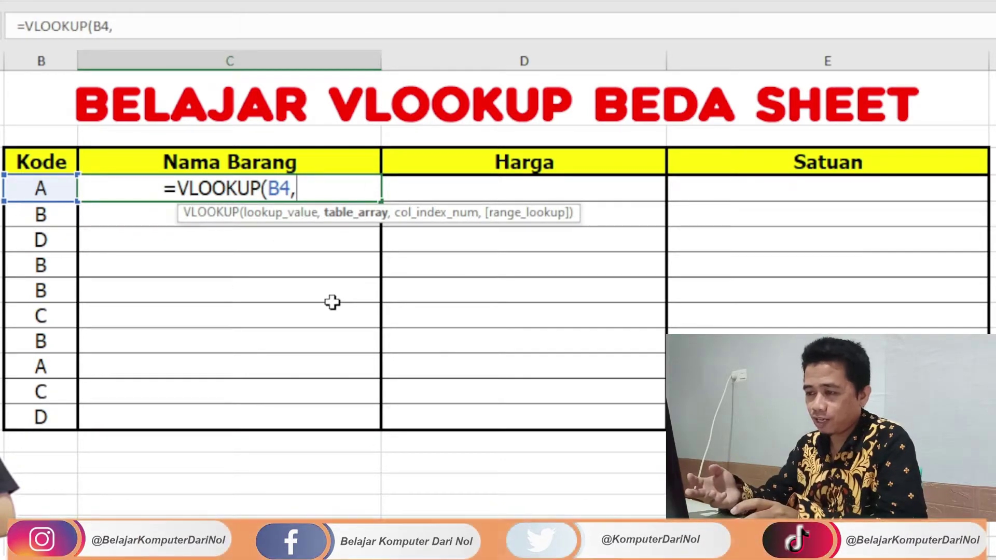
- Type 'bantu' into the Nama Barang VLOOKUP formula as its table_array argument
text(b)
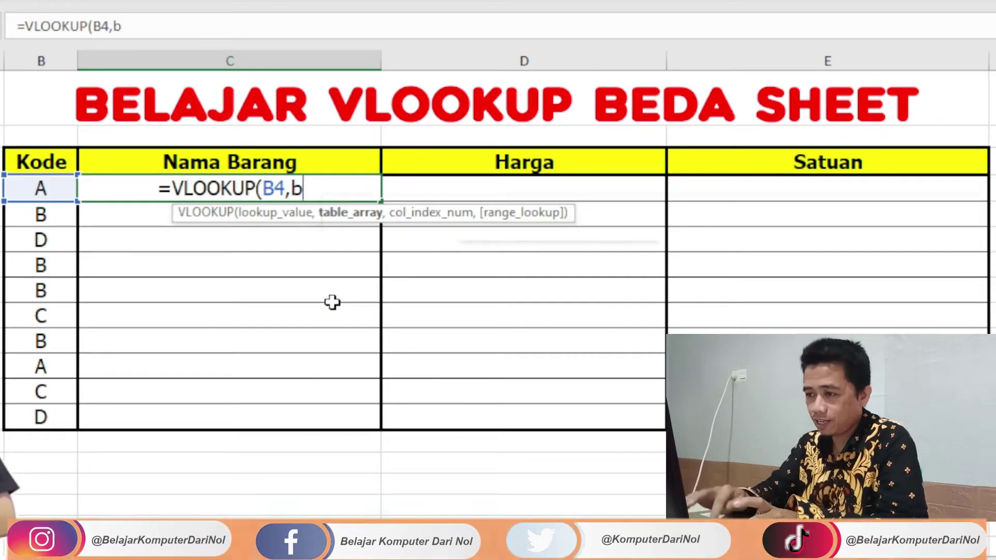
text(antu)
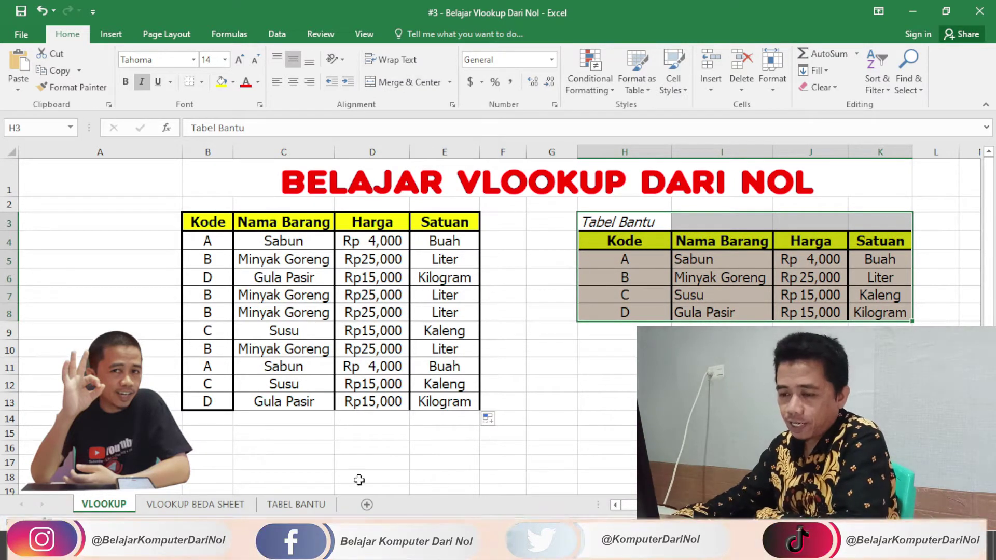
- Compare the VLOOKUP, VLOOKUP BEDA SHEET and TABEL BANTU sheets, ending on VLOOKUP BEDA SHEET
click(248, 505)
click(339, 298)
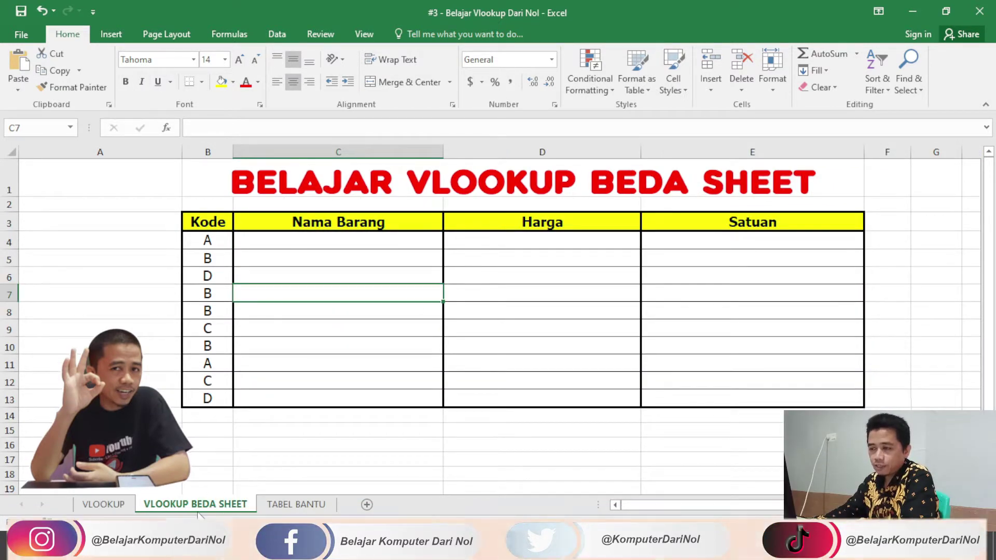
click(307, 506)
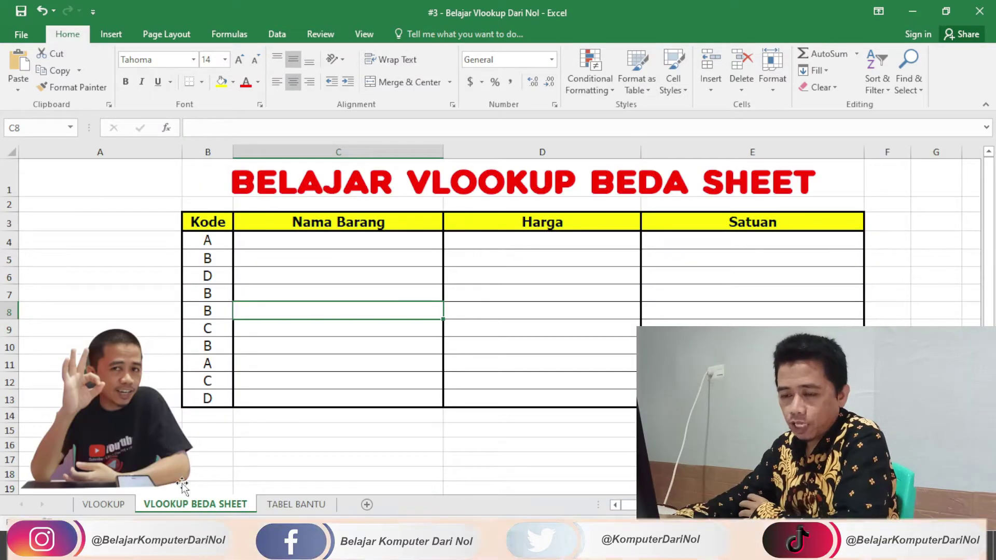
click(103, 511)
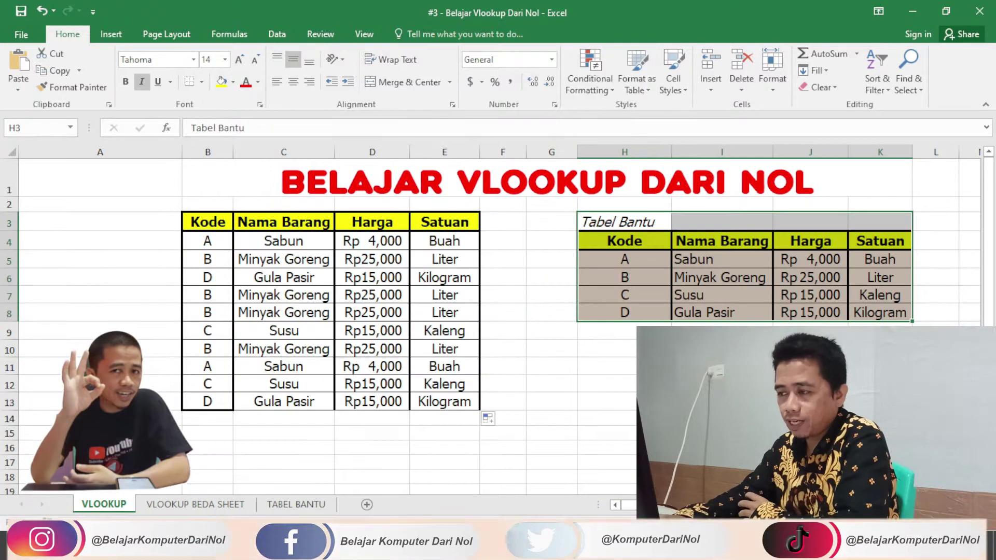
click(606, 401)
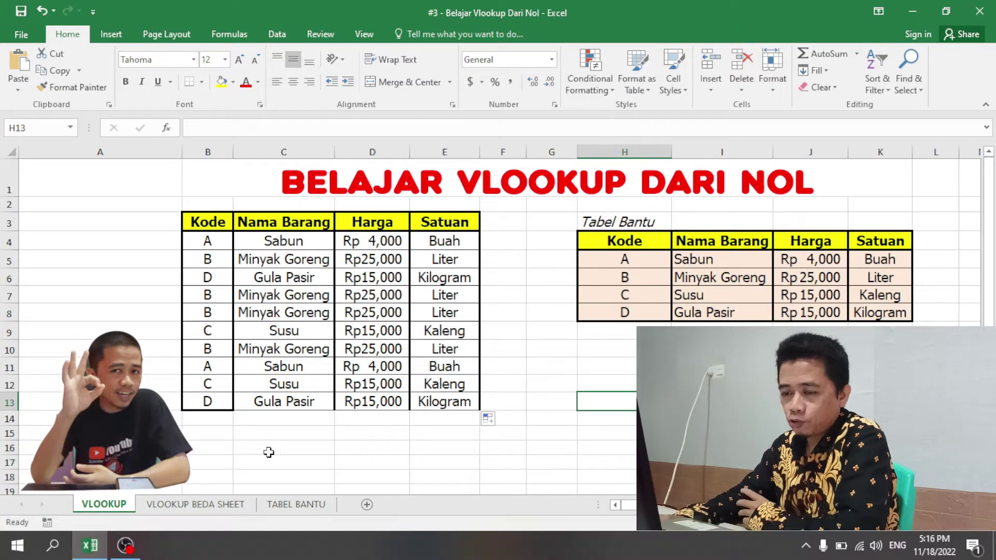
click(193, 509)
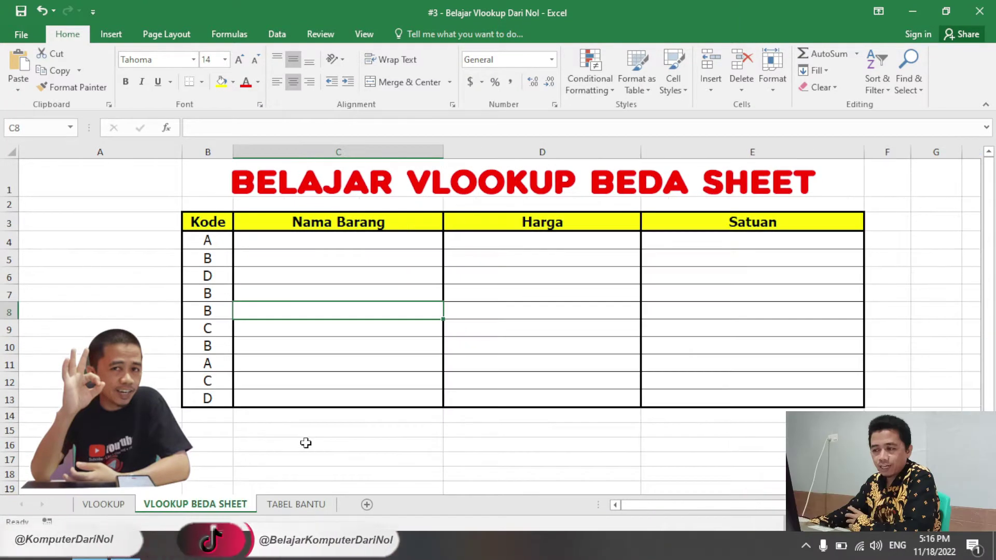
click(358, 239)
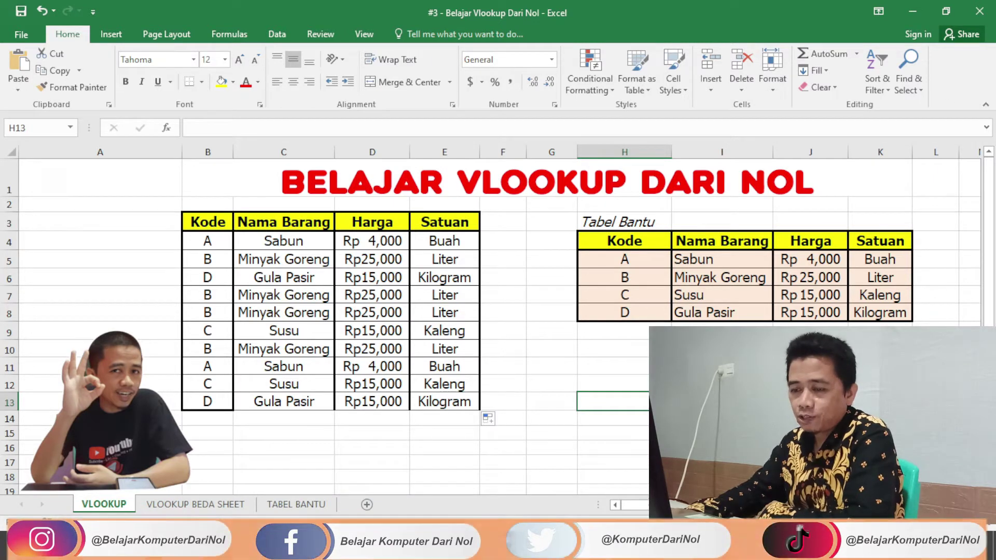
click(186, 510)
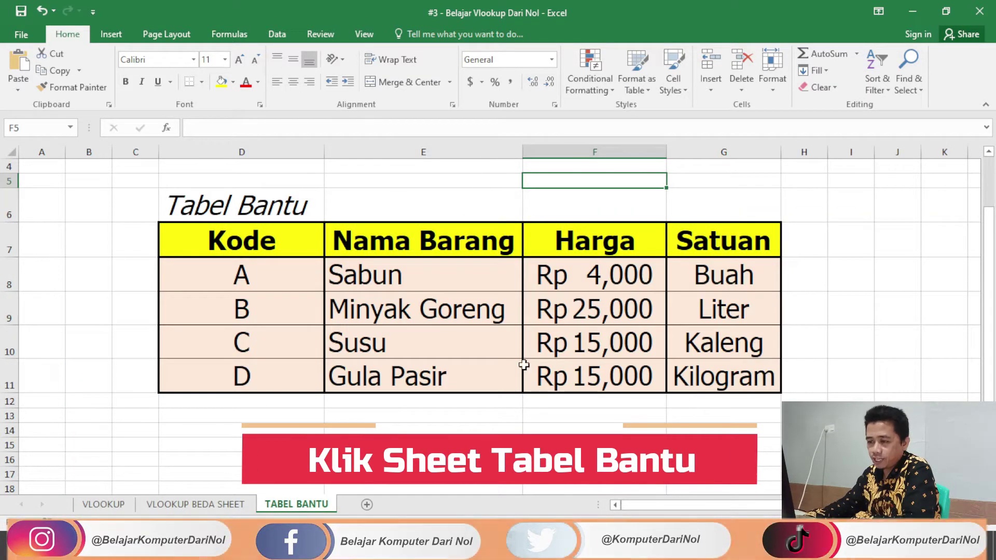
- Select the helper table D7:G11 and review its Kode, Nama Barang, Harga and Satuan columns
drag(243, 241, 726, 311)
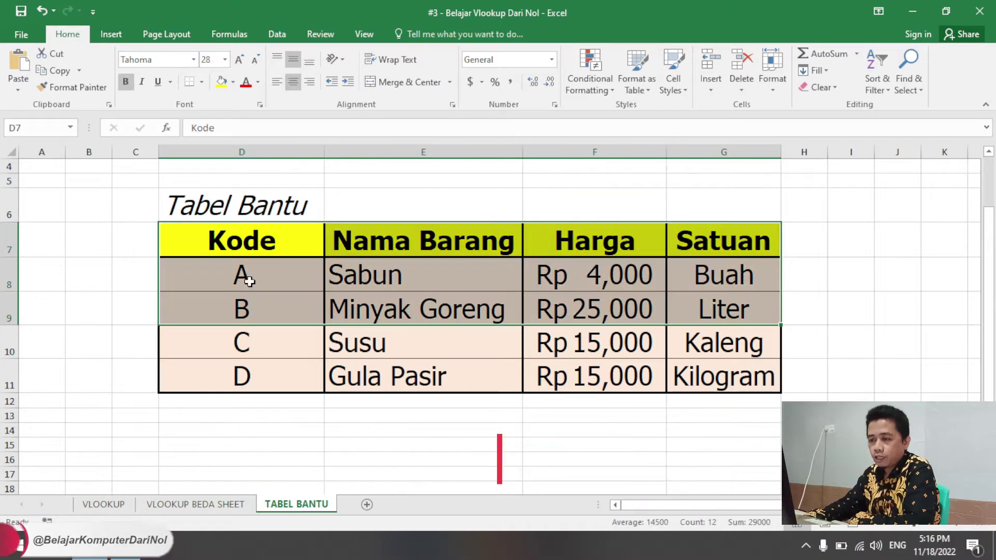
click(244, 273)
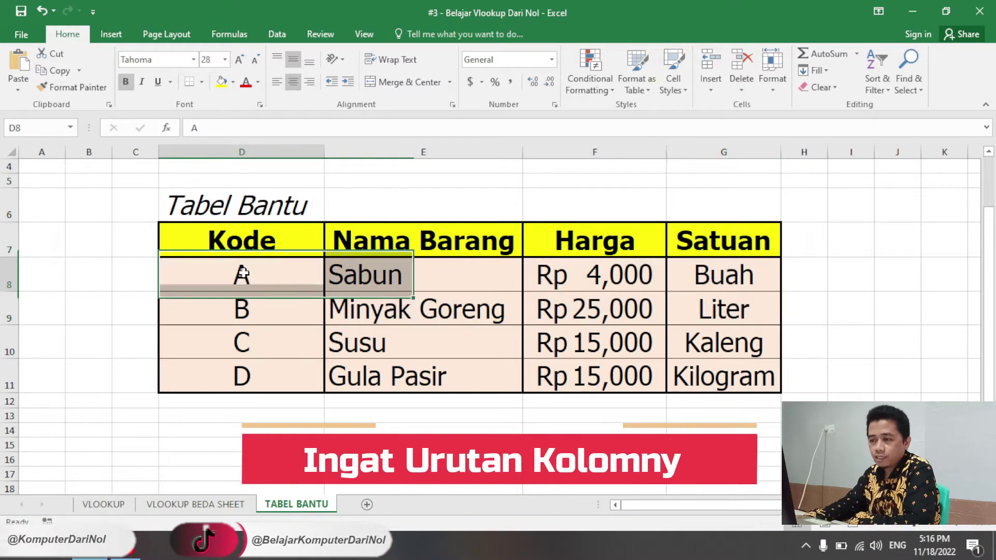
click(246, 241)
drag(246, 242, 726, 376)
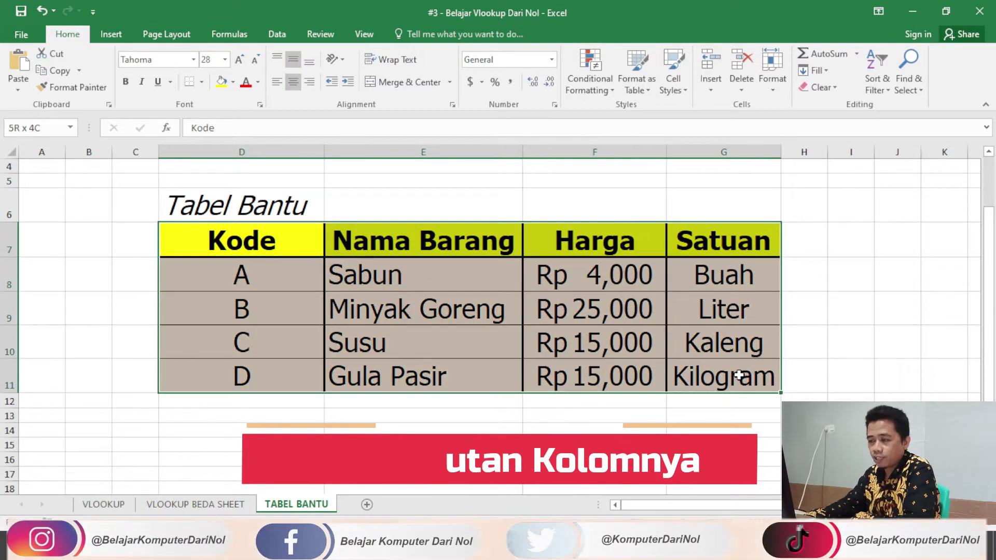
click(254, 152)
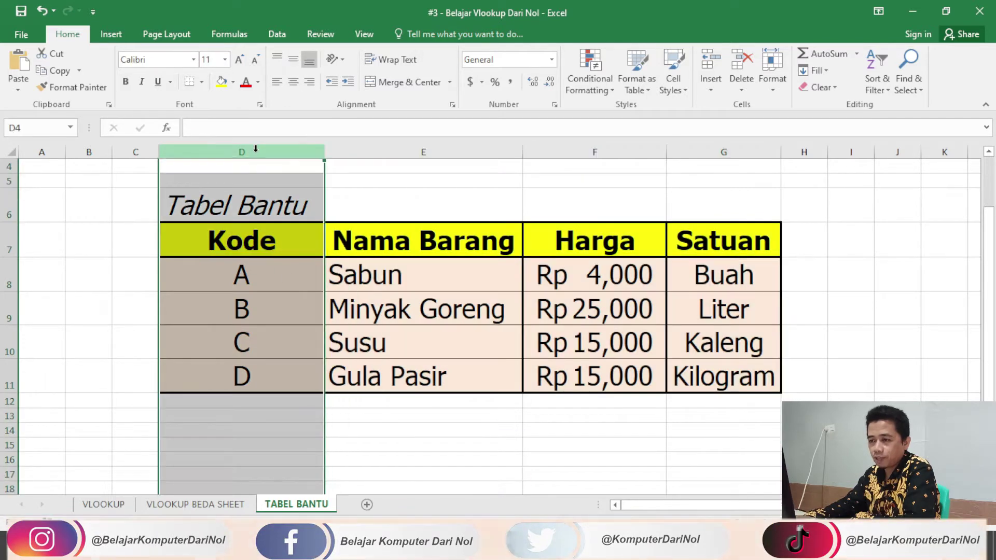
click(398, 153)
click(596, 153)
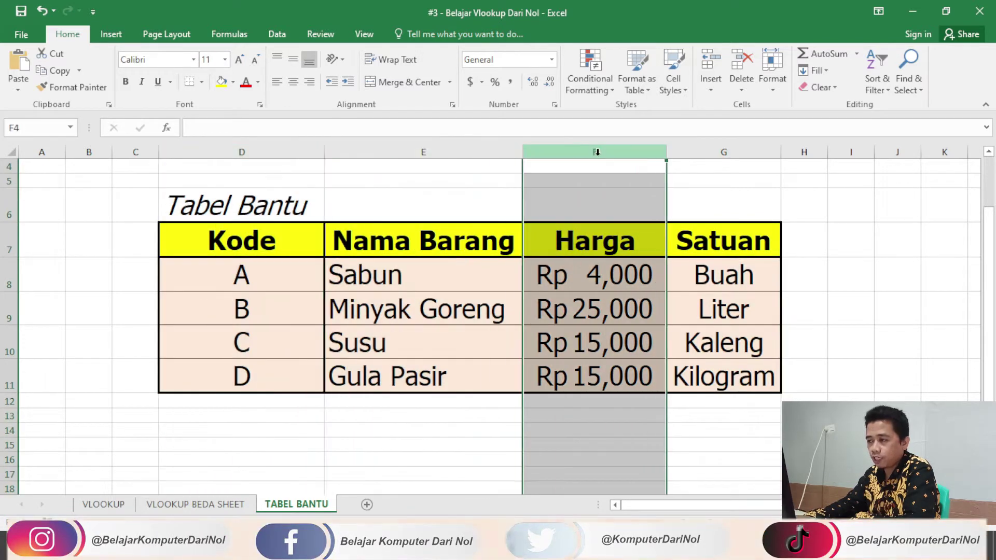
click(725, 147)
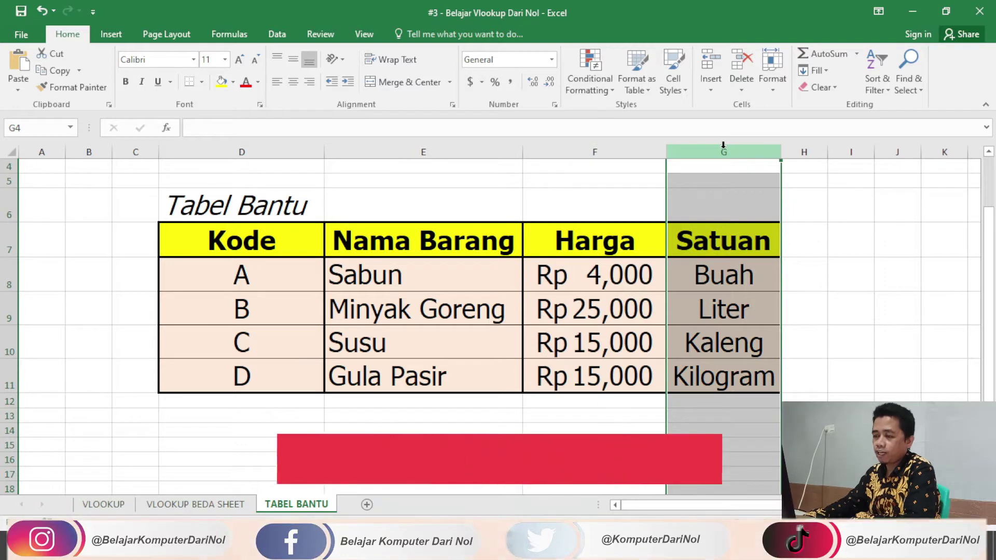
- Return to TABEL BANTU from VLOOKUP BEDA SHEET and reselect the helper table from Kode
click(174, 510)
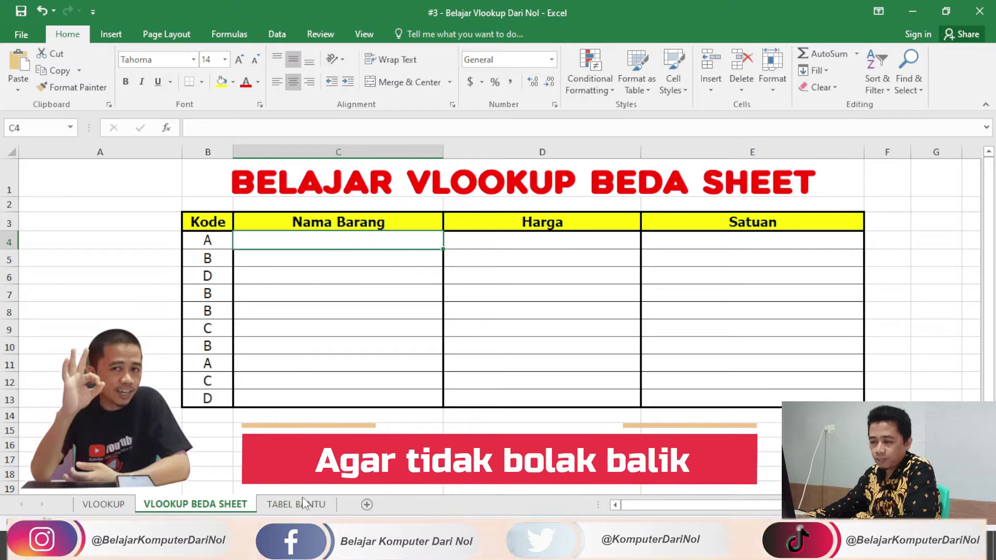
key(ctrl+Page_Down)
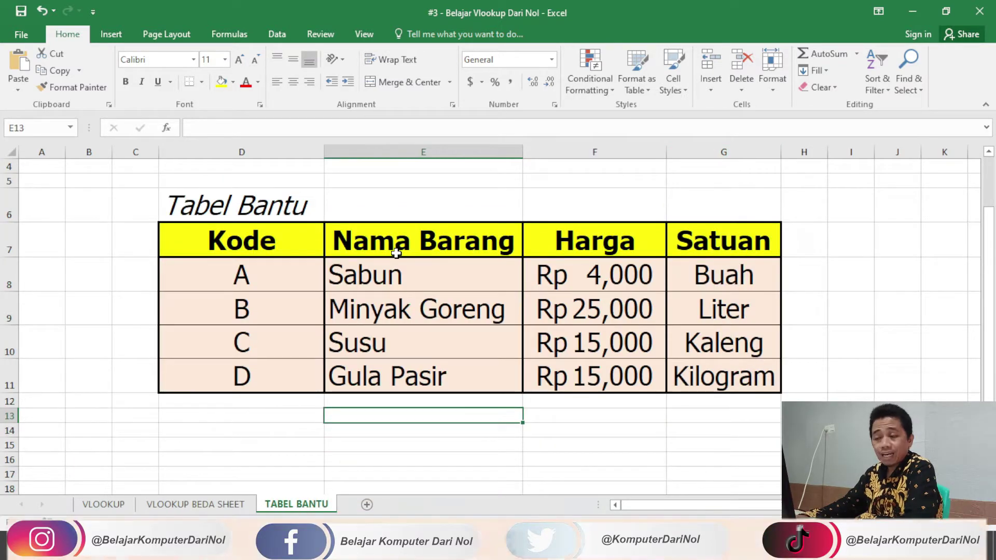
mouse_move(245, 247)
mouse_down()
mouse_move(702, 297)
mouse_move(720, 353)
mouse_up()
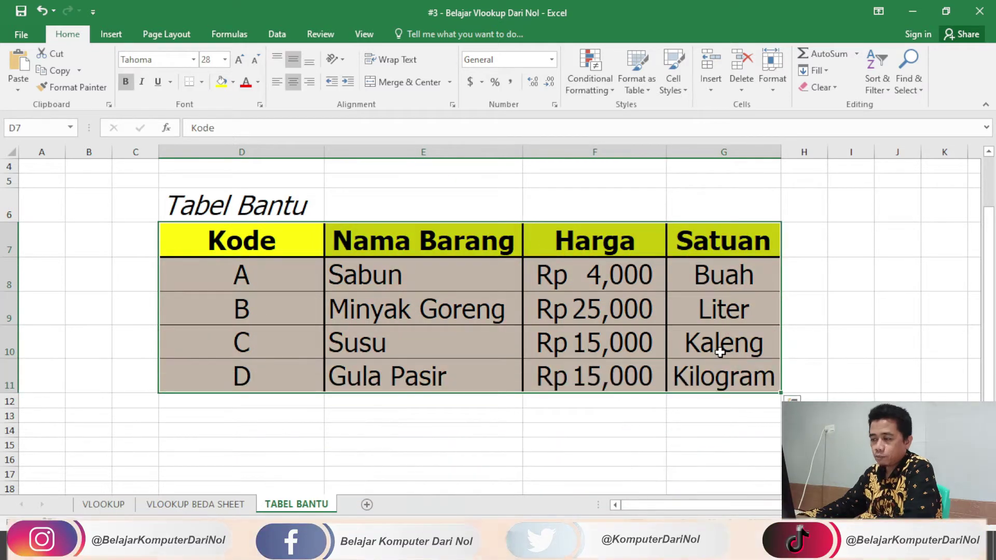
- Define the name 'Bantu' with Workbook scope for the selected range D7:G11
right_click(429, 346)
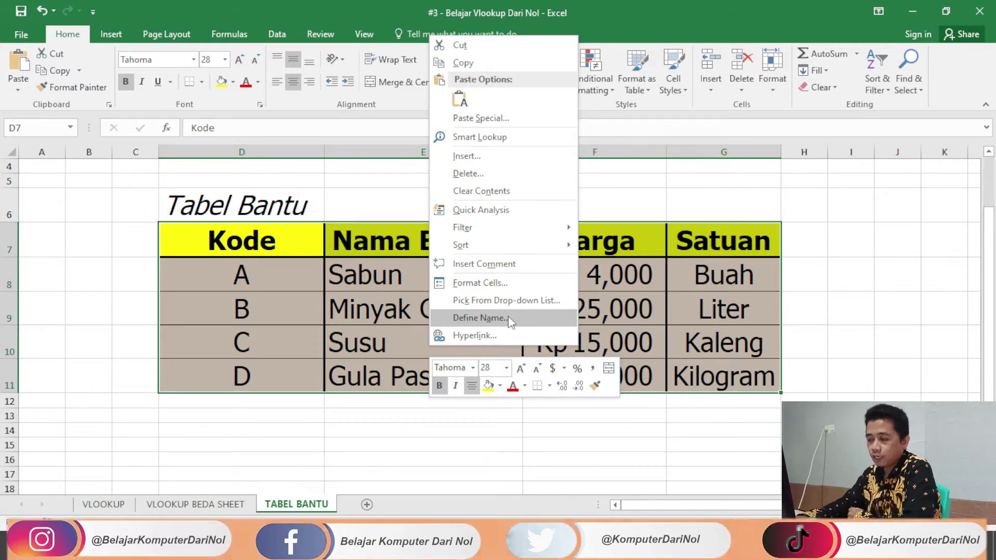
click(511, 318)
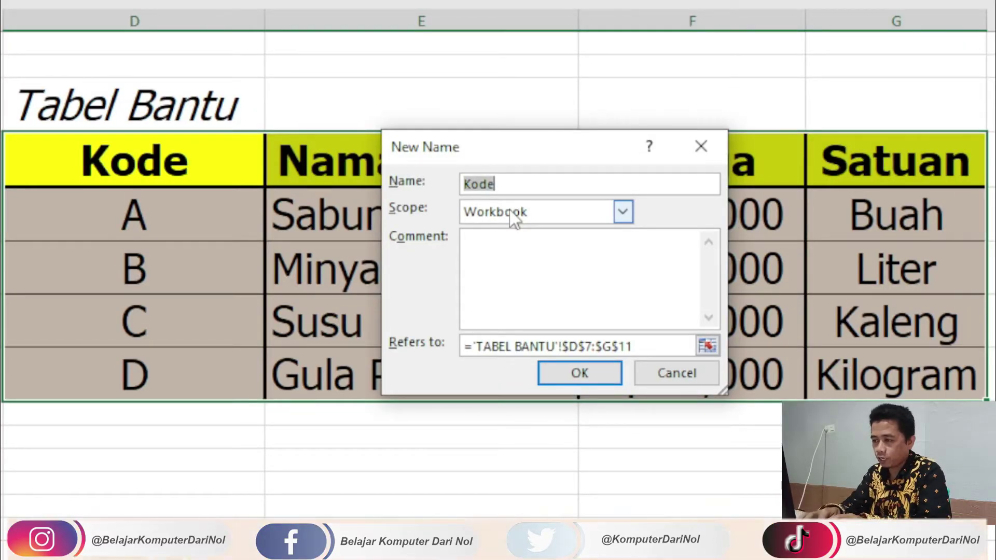
text(Bantu)
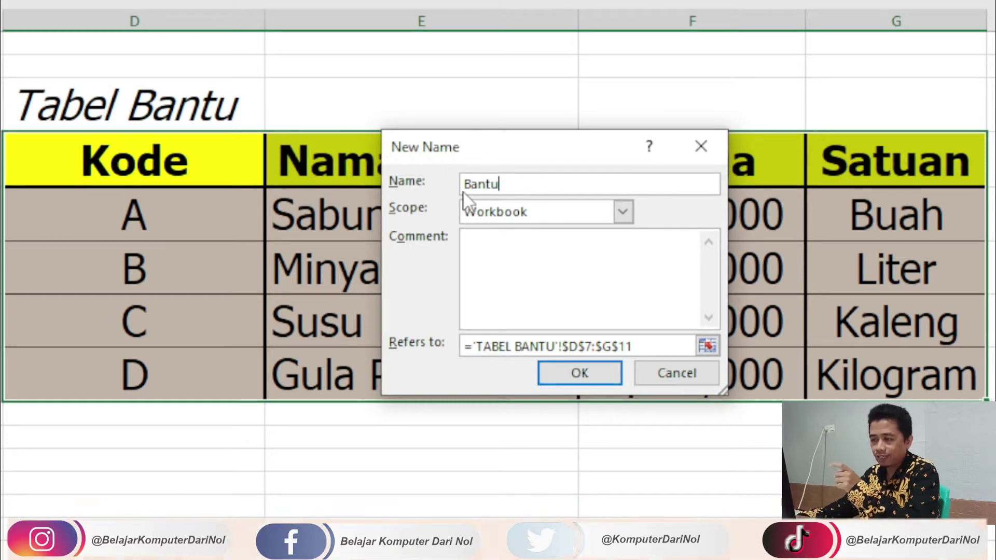
click(562, 375)
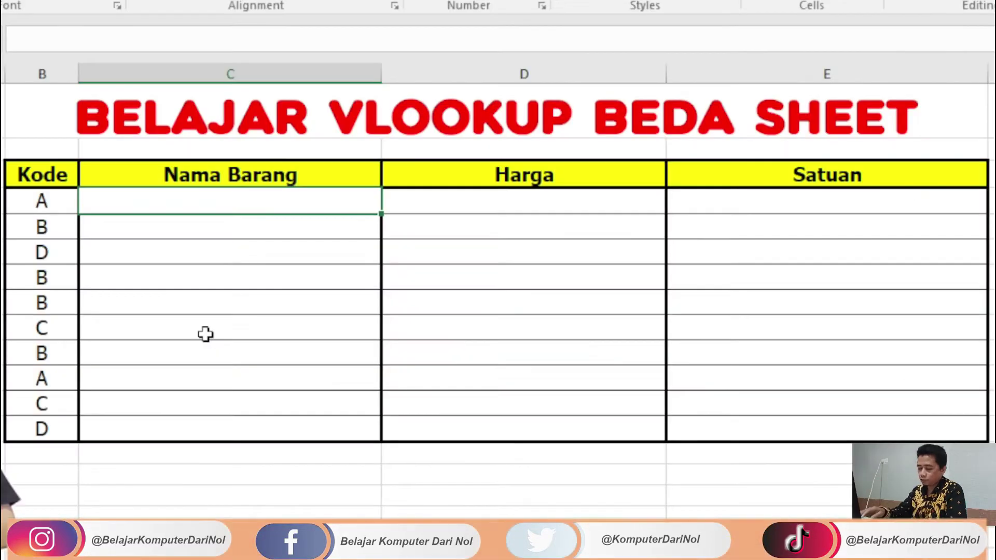
- Enter =VLOOKUP(B4, in C4, using the Kode in B4 as lookup value
text(=v)
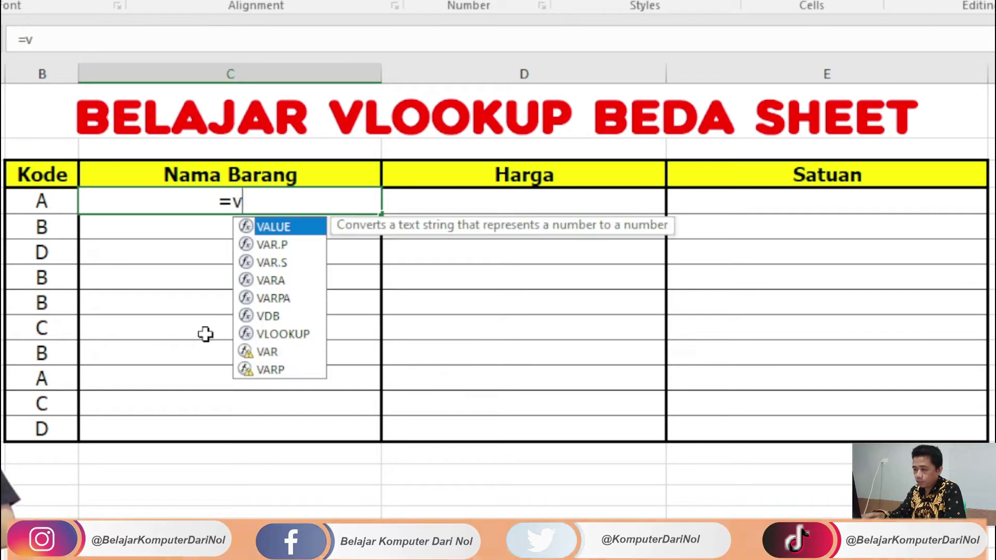
text(loo)
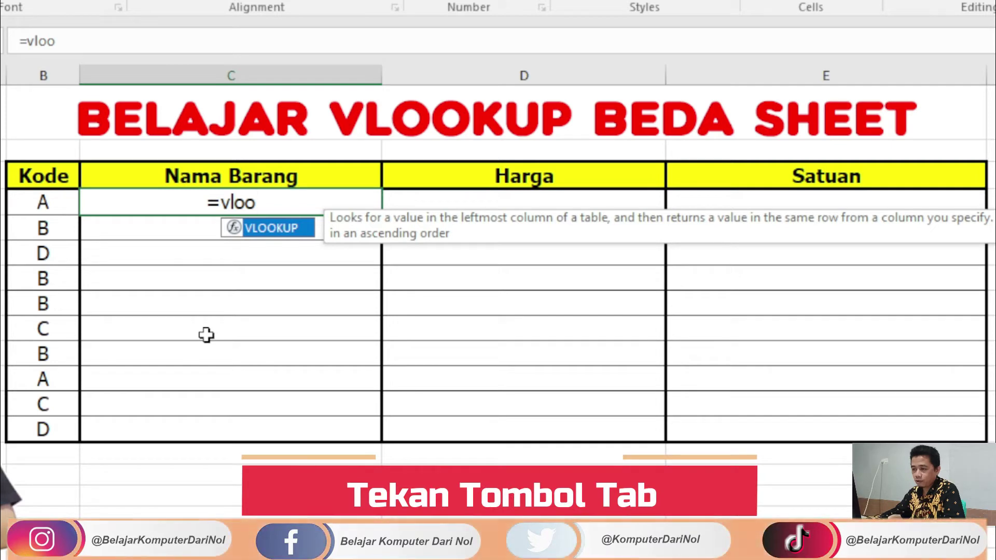
key(Tab)
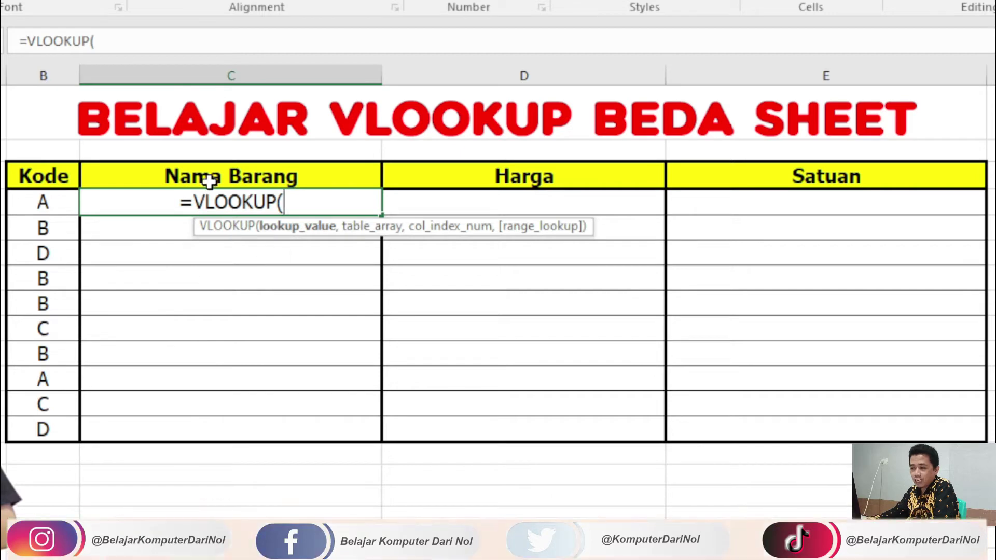
click(42, 201)
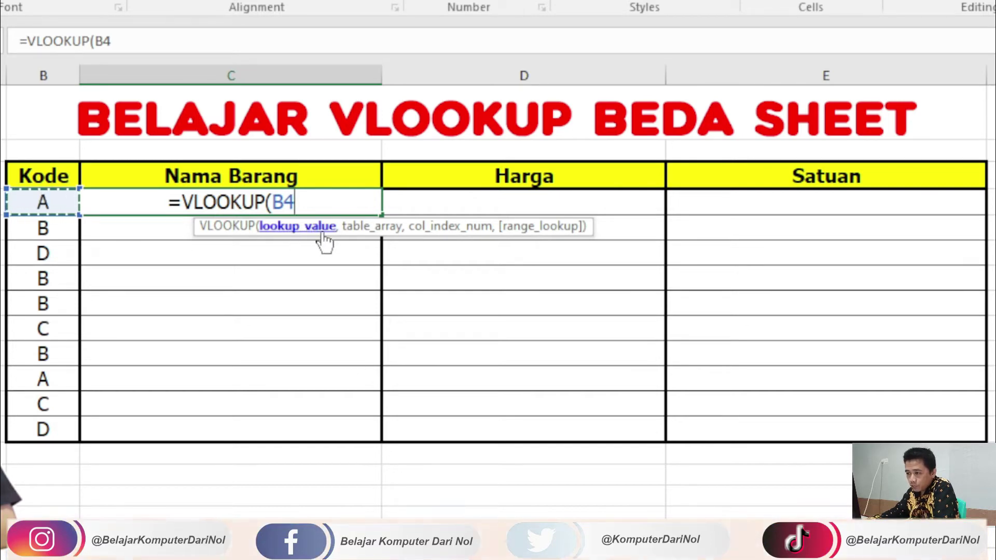
text(,)
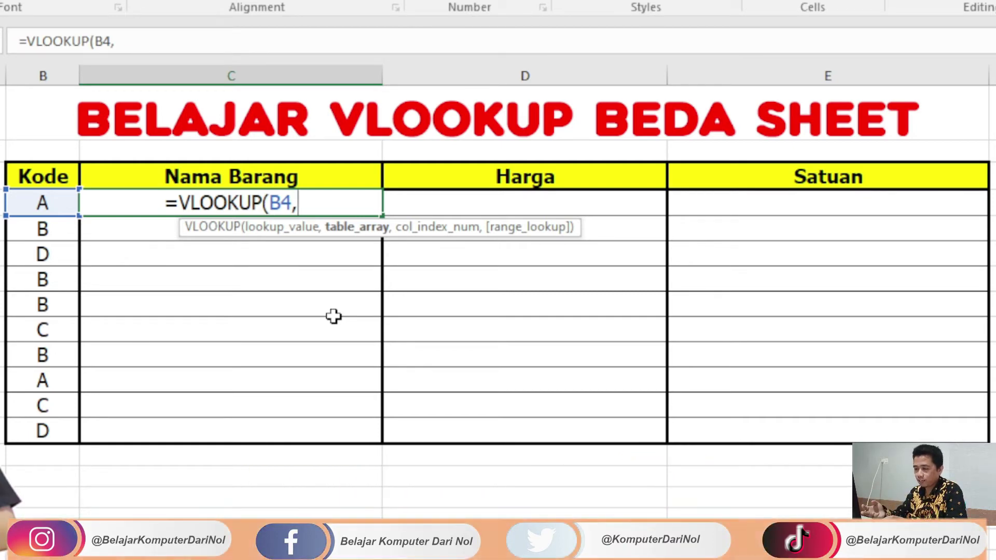
- Complete C4 as =VLOOKUP(B4,Bantu,2,0) so it returns Sabun for code A
text(b)
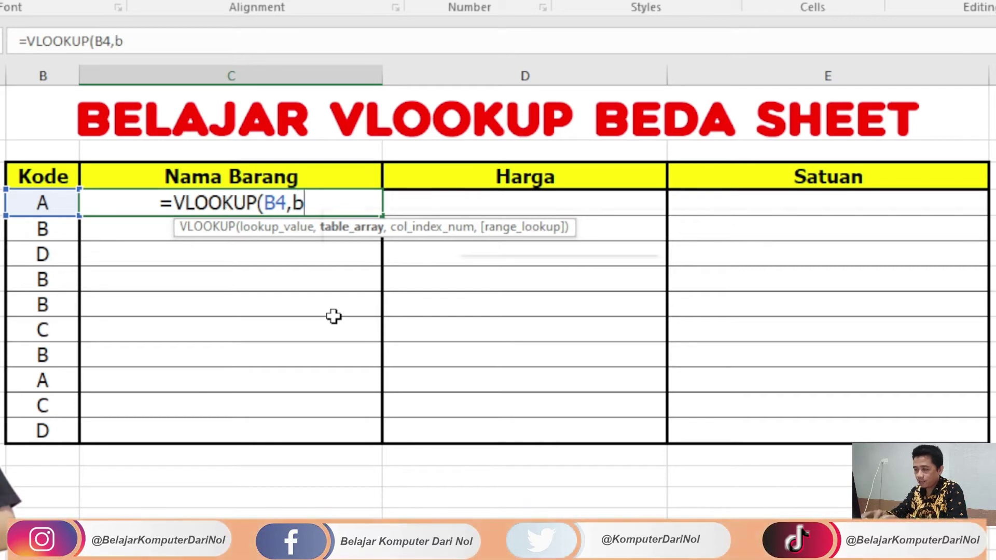
text(antu)
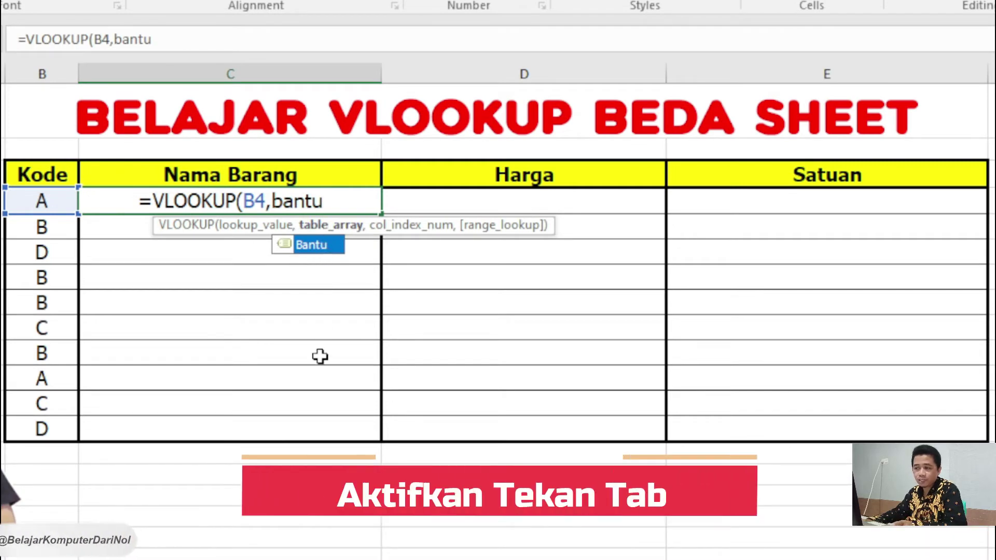
key(Tab)
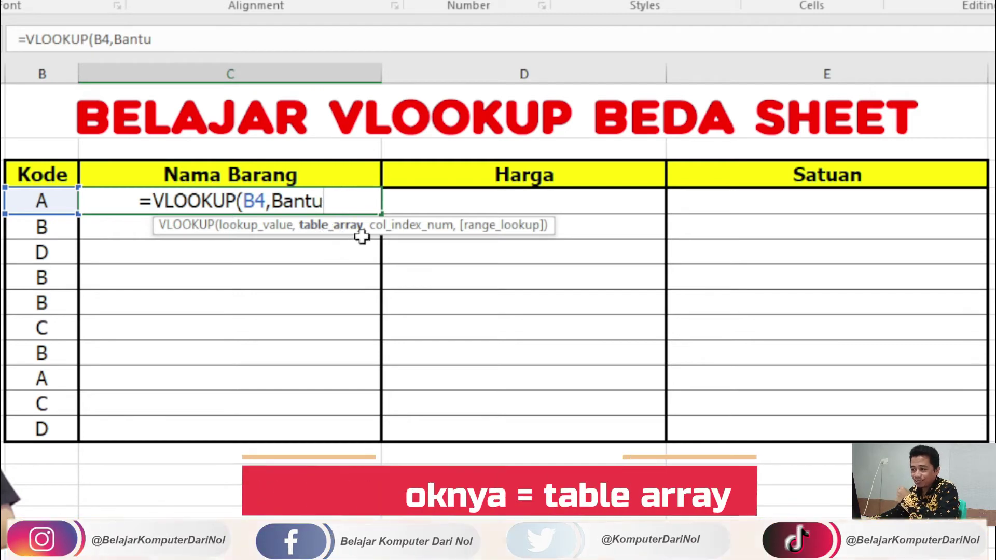
text(,)
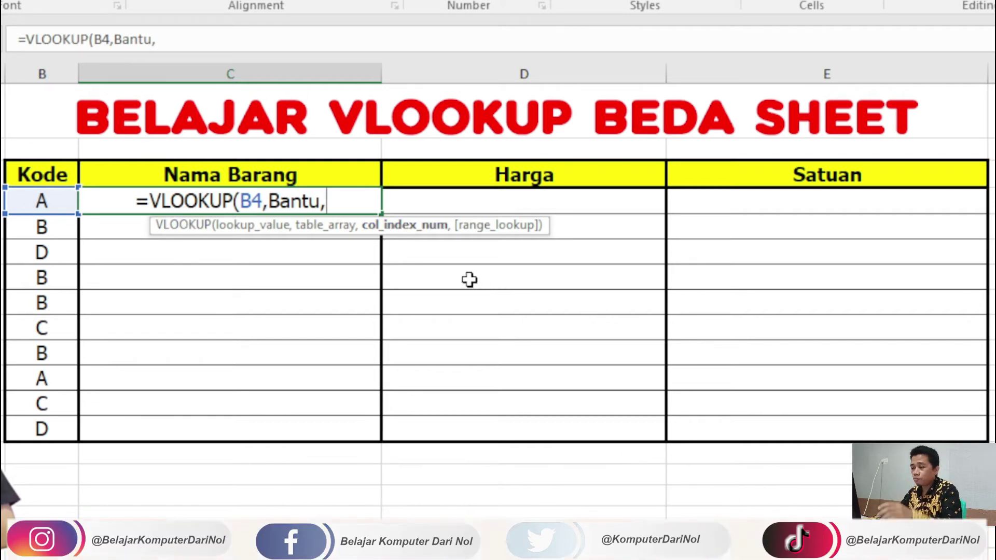
text(2)
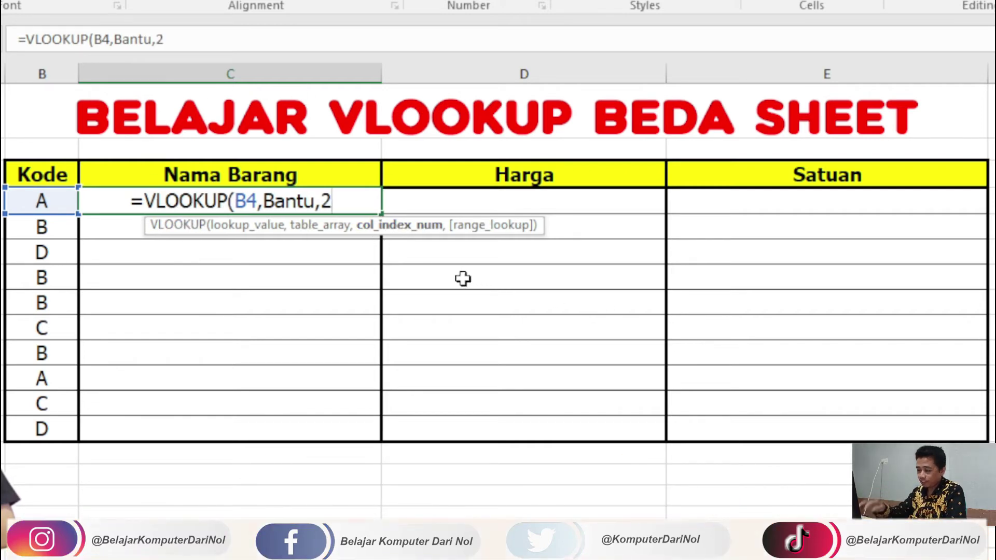
text(,)
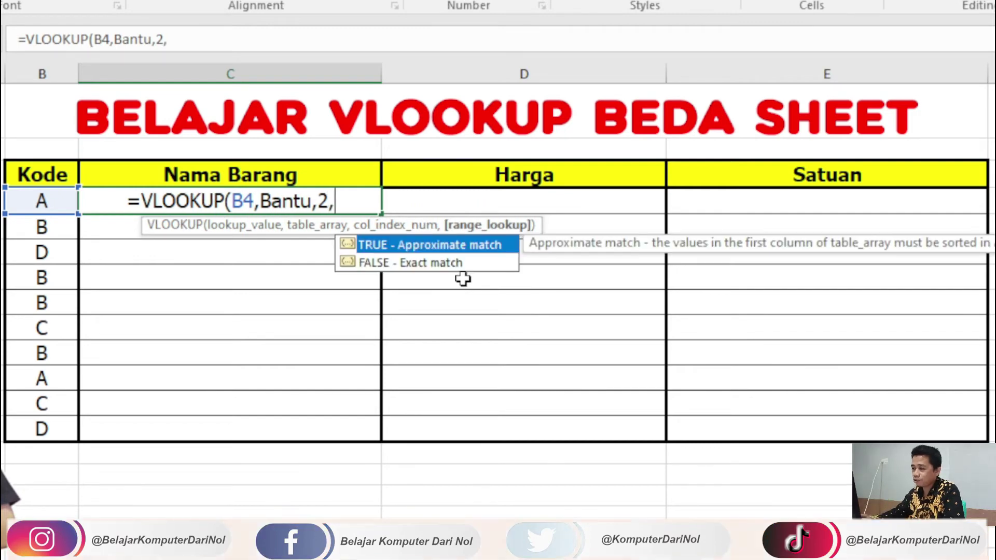
text(0)
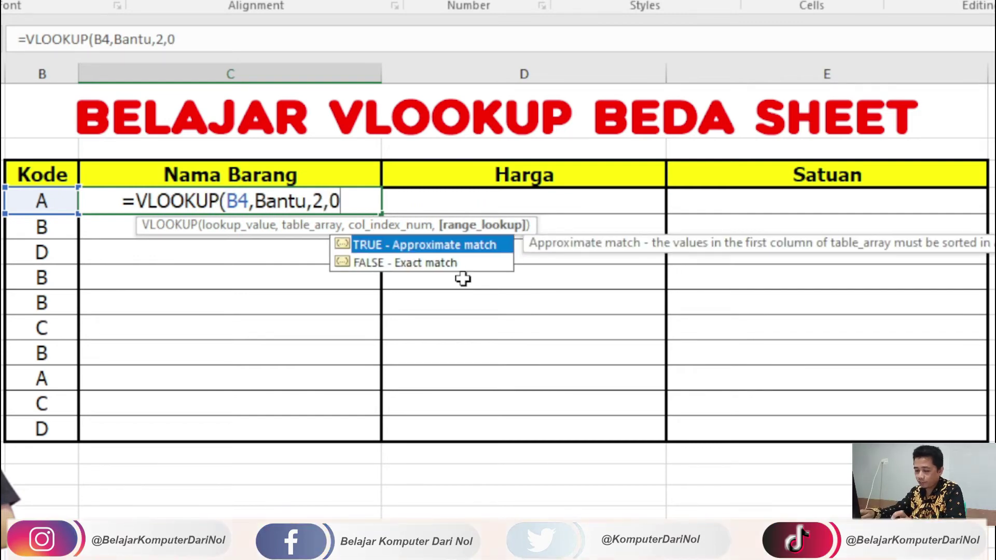
text())
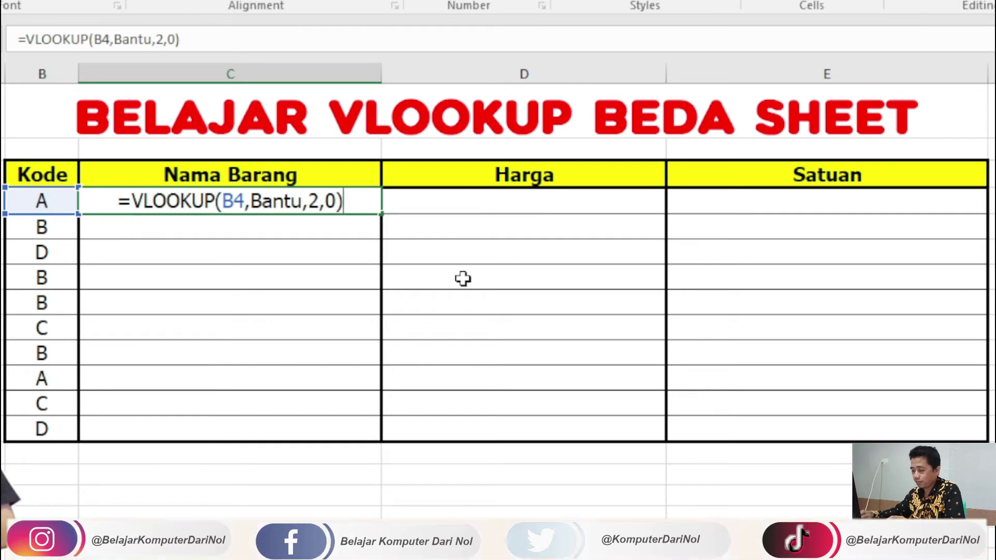
key(Return)
- Fill the Nama Barang lookup from C4 down through C13
click(316, 203)
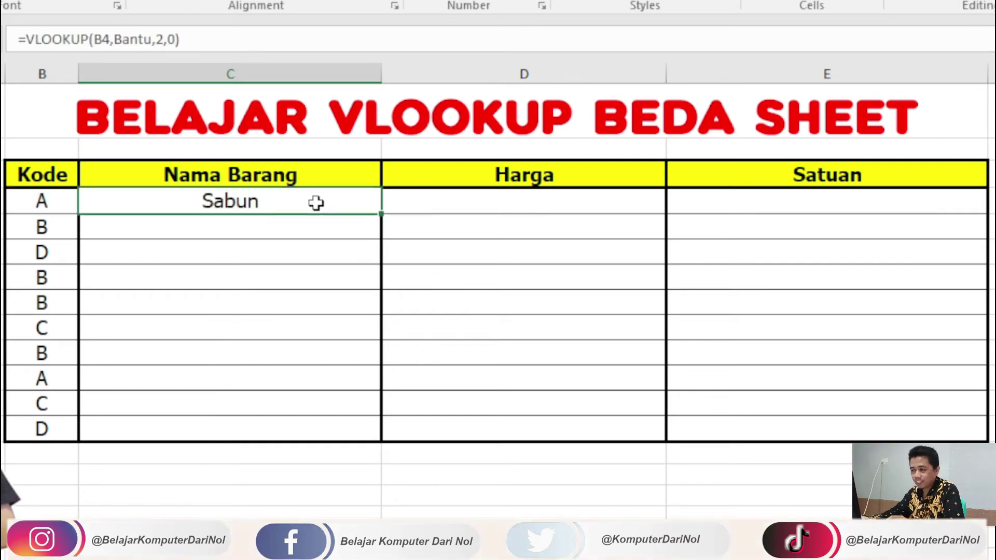
drag(379, 225, 382, 437)
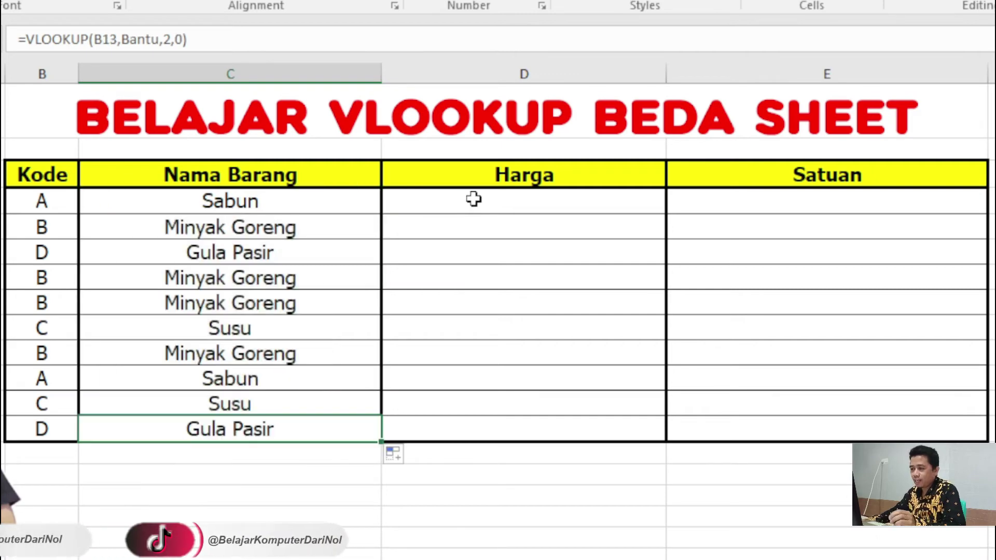
click(474, 199)
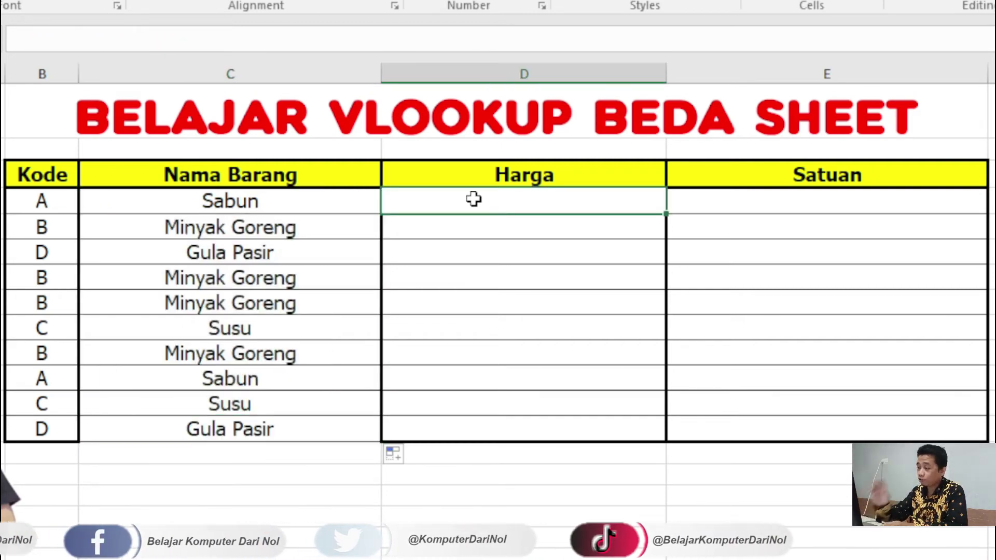
click(257, 210)
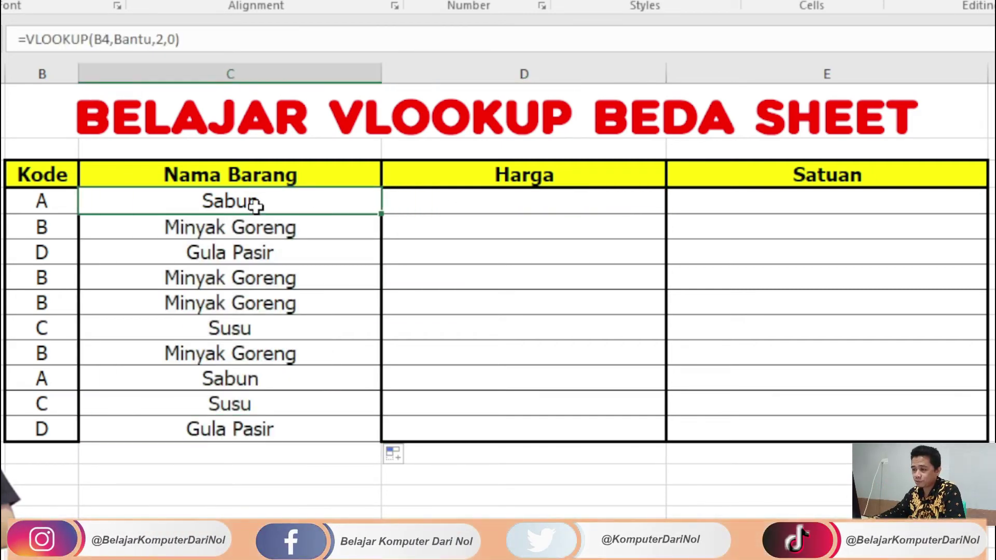
drag(256, 205, 251, 435)
- Enter the Harga lookup =VLOOKUP(B4,Bantu,3,0) in D4 and fill it down to D13
click(480, 197)
text(=VLOOKUP()
click(30, 205)
text(,ban)
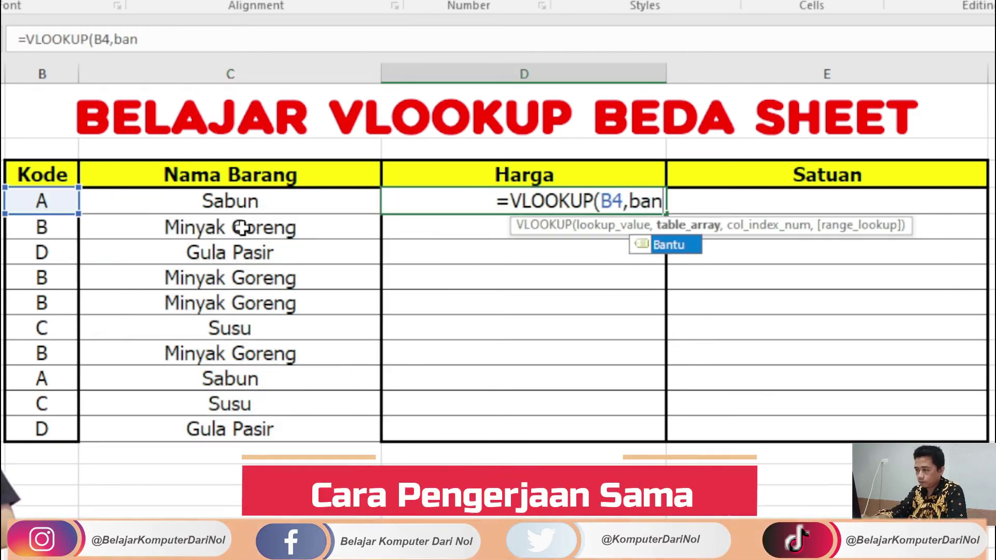
key(Tab)
text(,3,0)
drag(664, 212, 652, 441)
- Enter the Satuan lookup =VLOOKUP(B4,Bantu,4,0) in E4 and fill it down to E13
text(=VLOOKUP()
click(44, 206)
text(,Bantu)
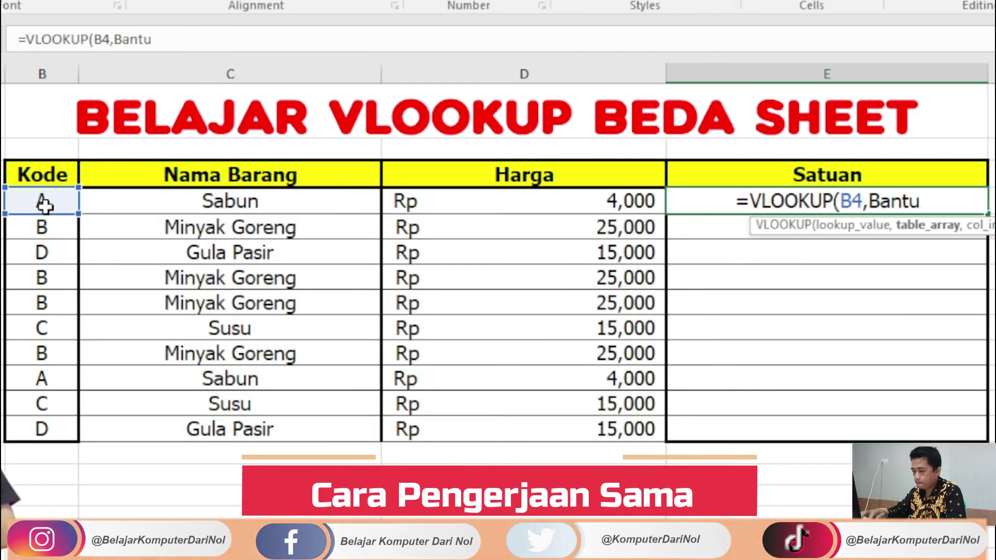
text(,4,0)
key(Return)
drag(987, 213, 980, 438)
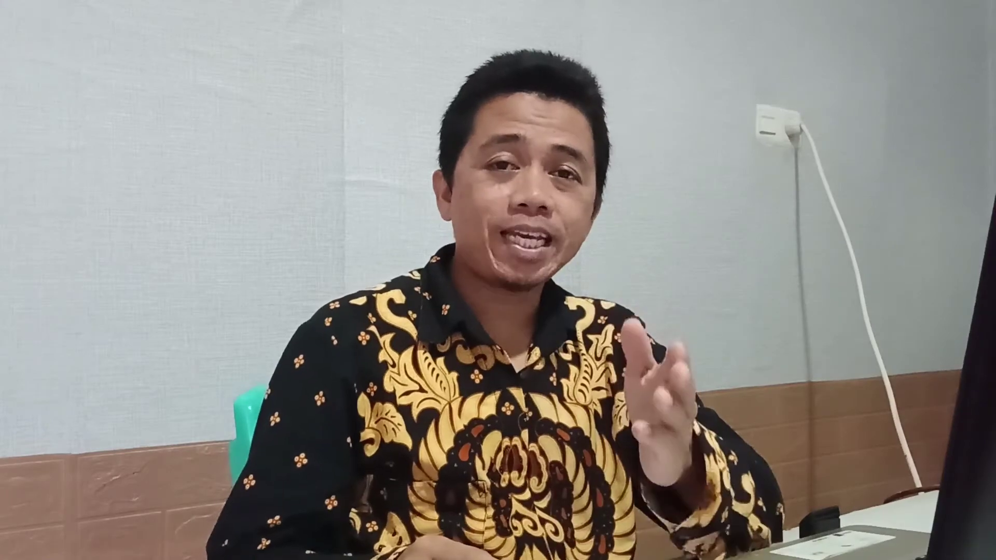